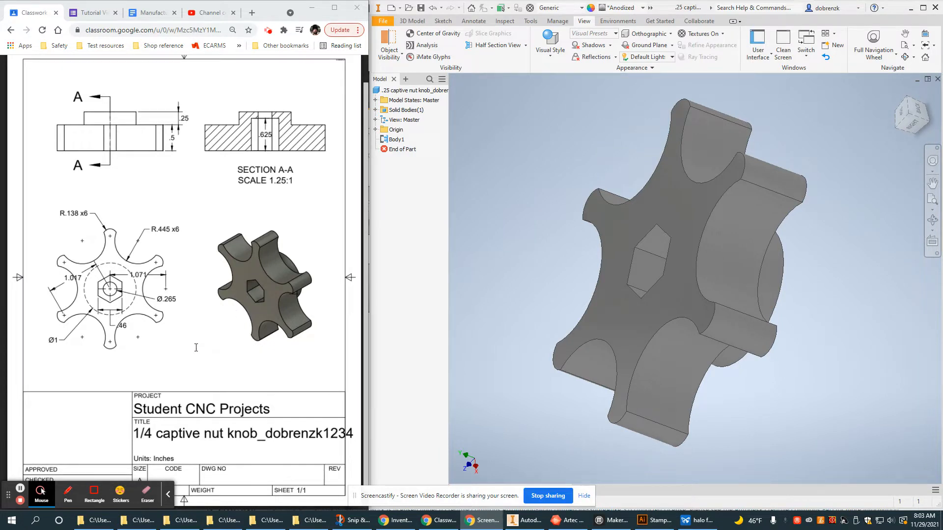
Step: Create a new drawing file from the default drawing template
click(466, 174)
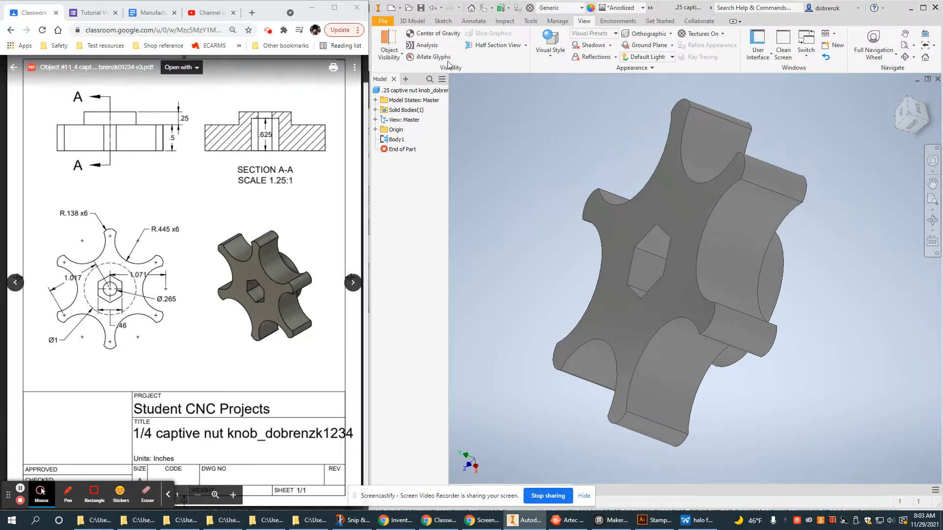
click(379, 21)
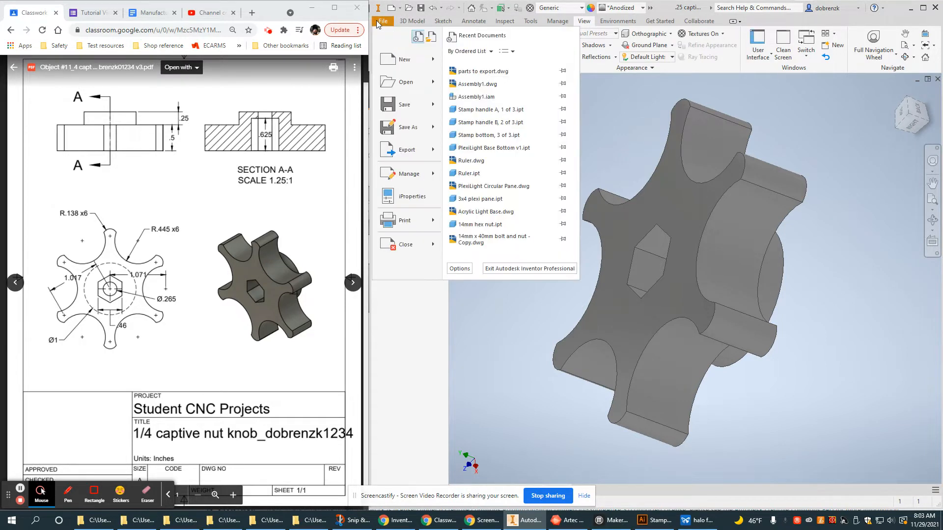
mouse_move(402, 60)
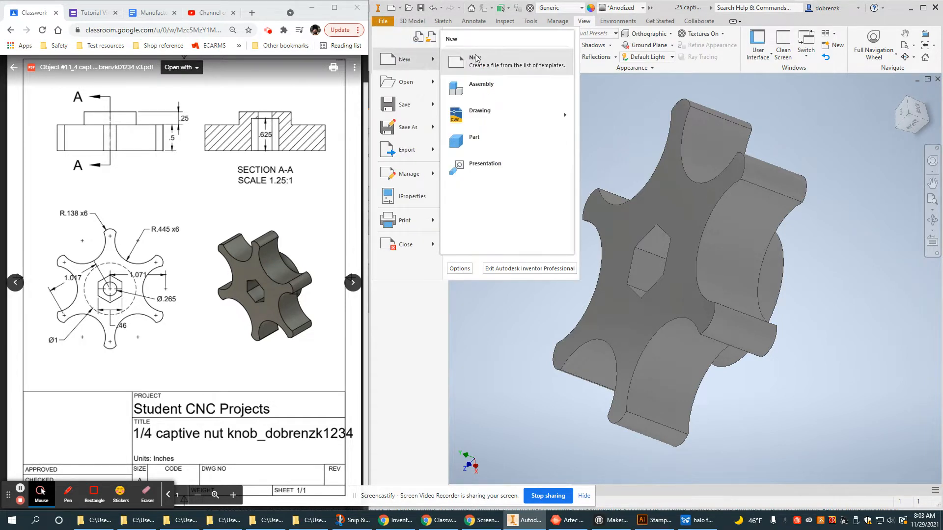
mouse_move(482, 111)
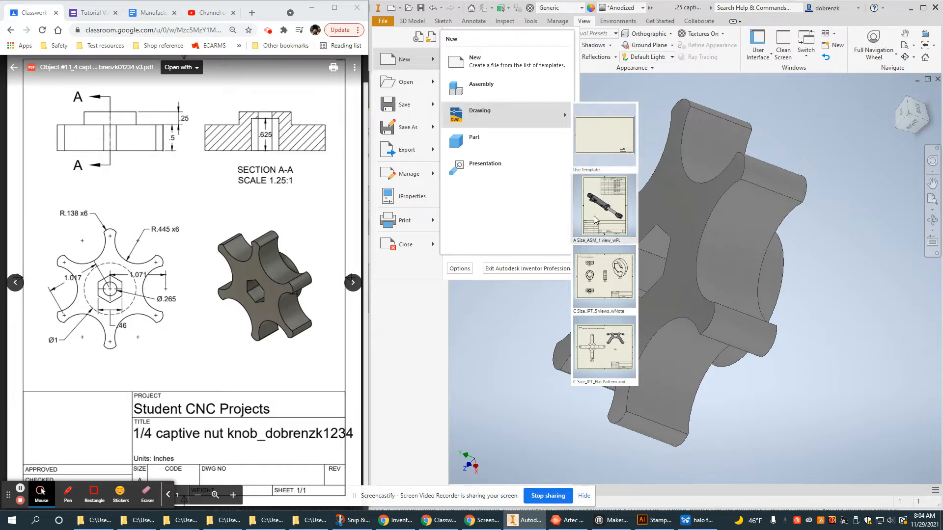
click(501, 114)
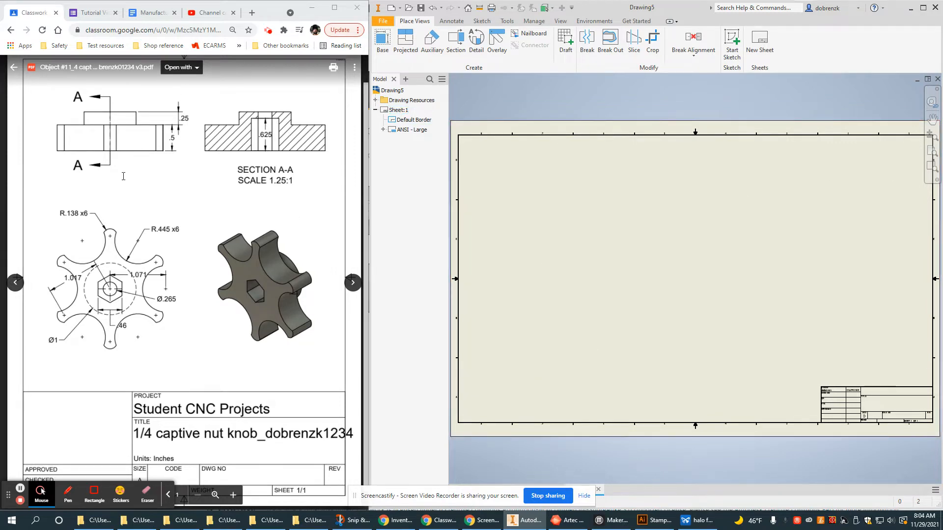
Step: Check the sheet size in the reference drawing's title block and set the new drawing's sheet size to A
scroll(239, 366, down, 1)
click(138, 455)
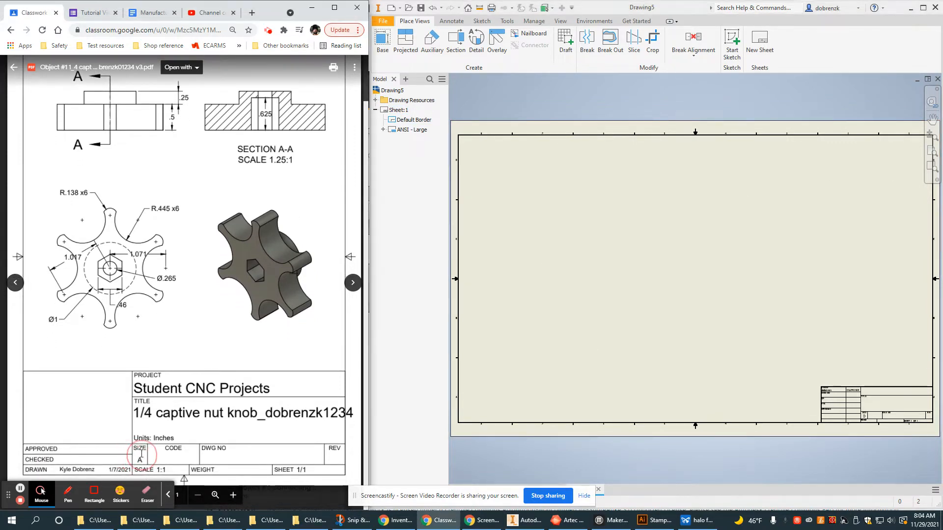
scroll(177, 368, up, 2)
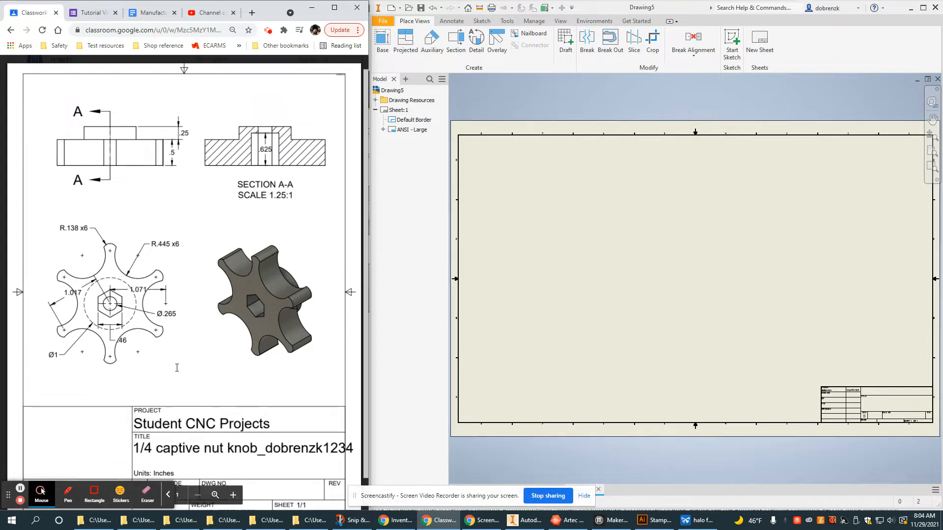
scroll(177, 368, down, 2)
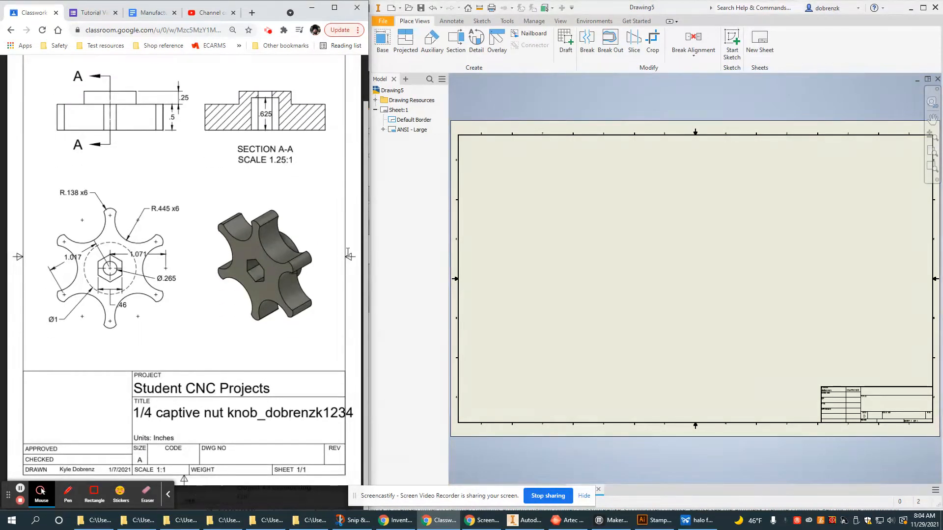
right_click(400, 110)
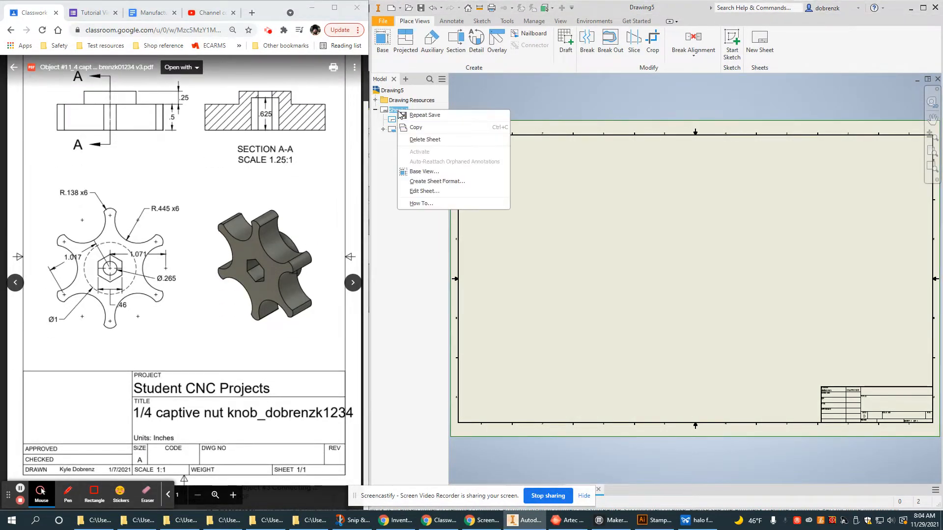
click(436, 191)
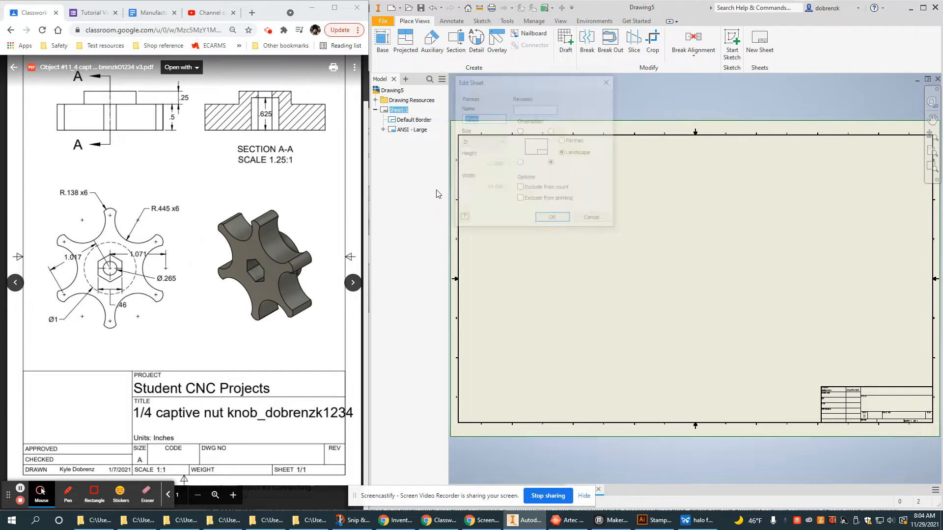
click(486, 142)
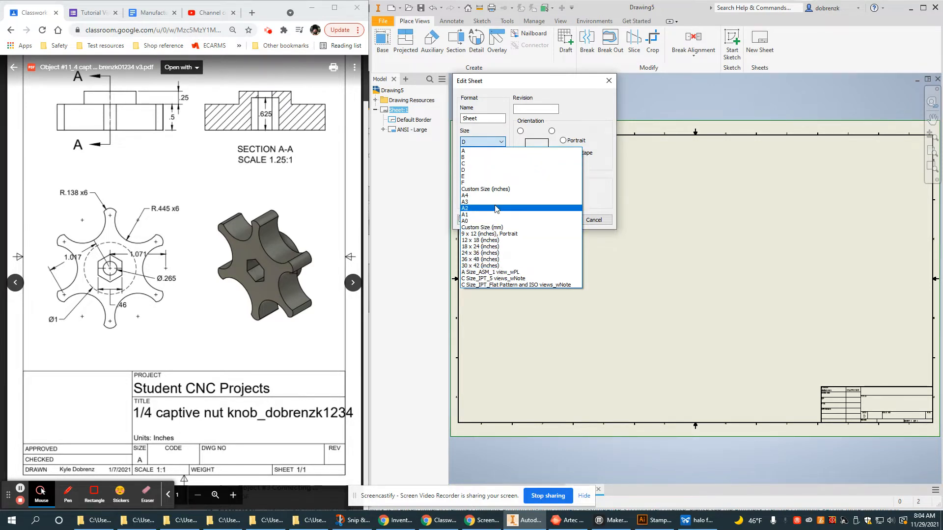
click(484, 153)
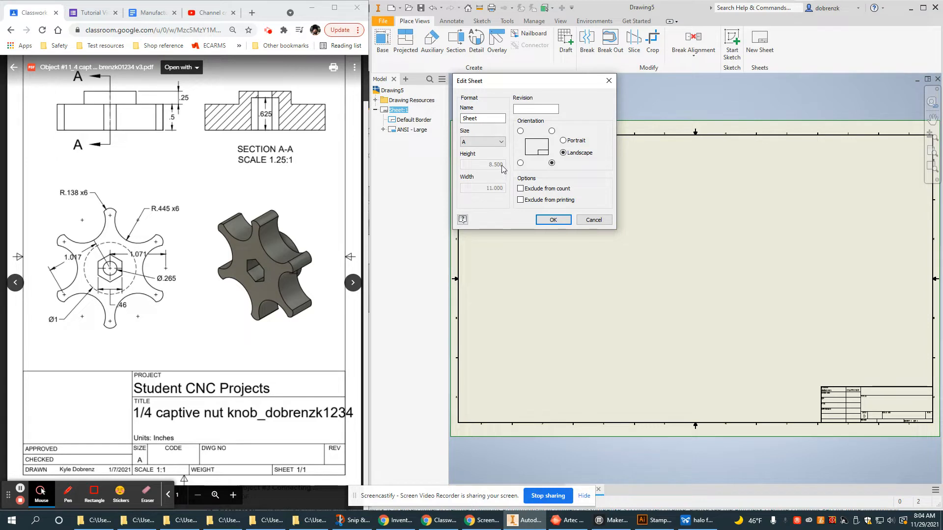
Step: Set the sheet orientation to portrait, leave the revision blank, and apply the sheet settings
click(564, 141)
click(564, 153)
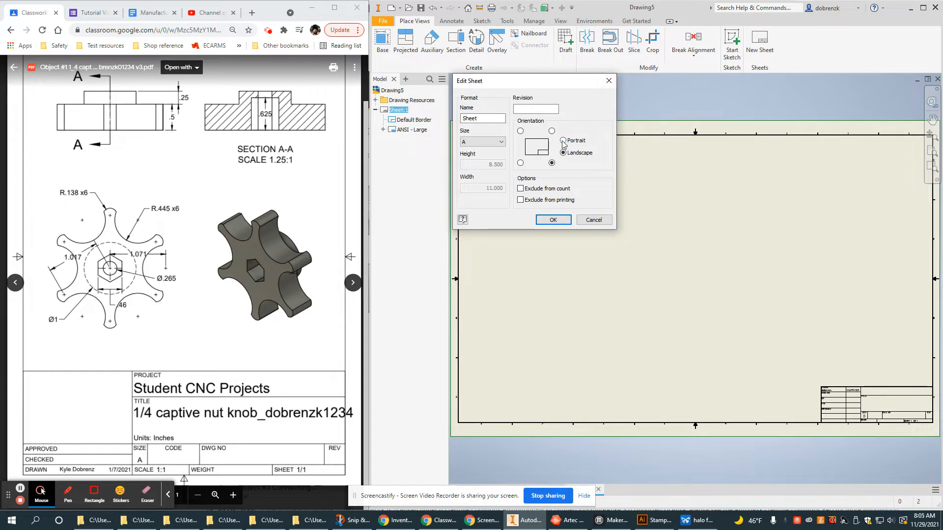
click(563, 142)
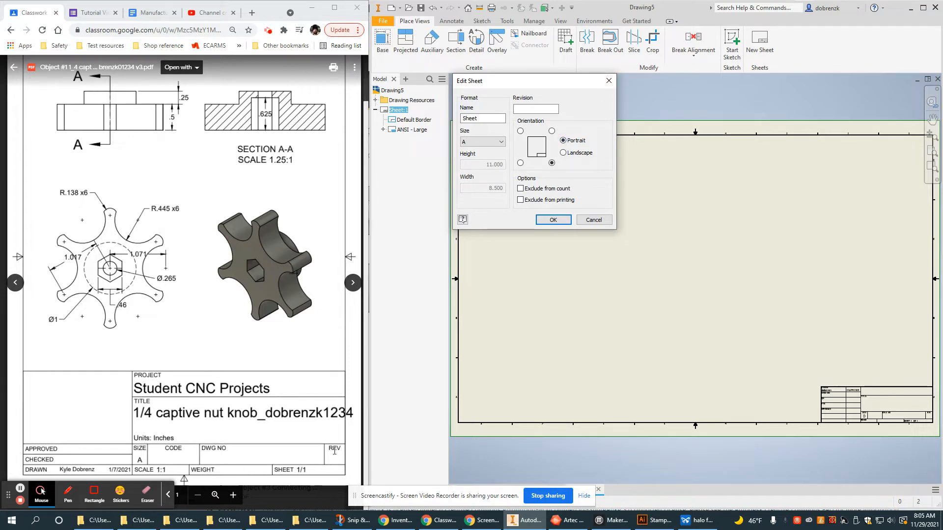
click(534, 109)
click(551, 220)
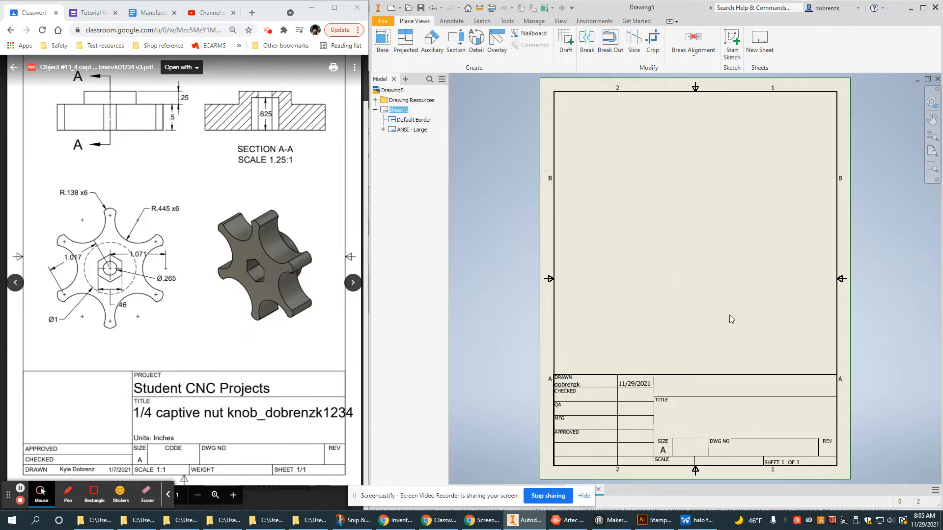
Step: Start a base view of the captive nut knob and turn it to the top orientation
click(381, 44)
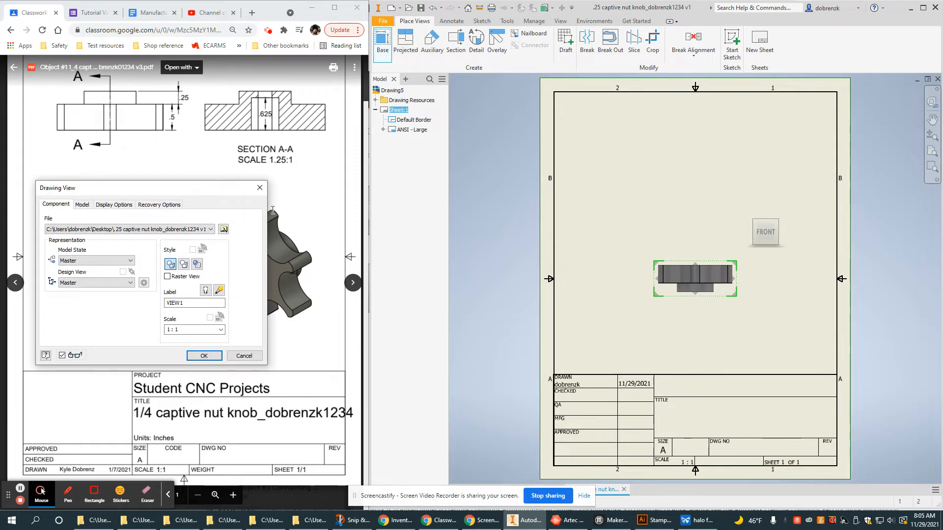
mouse_move(218, 191)
mouse_down()
mouse_move(592, 54)
mouse_move(593, 124)
mouse_up()
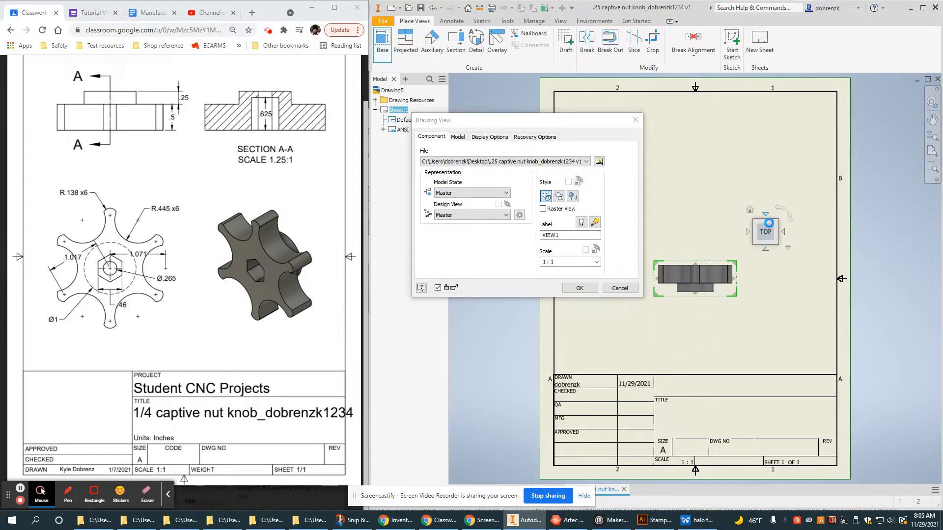
click(766, 220)
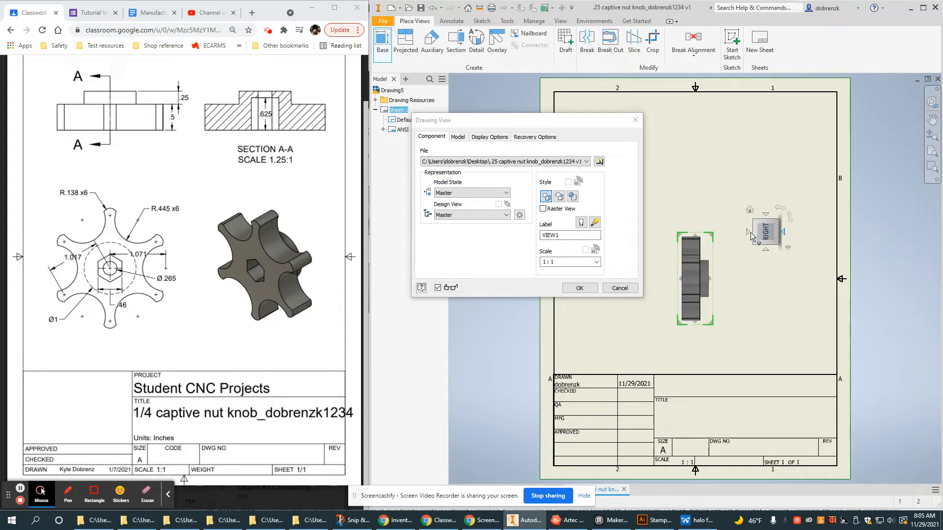
click(751, 233)
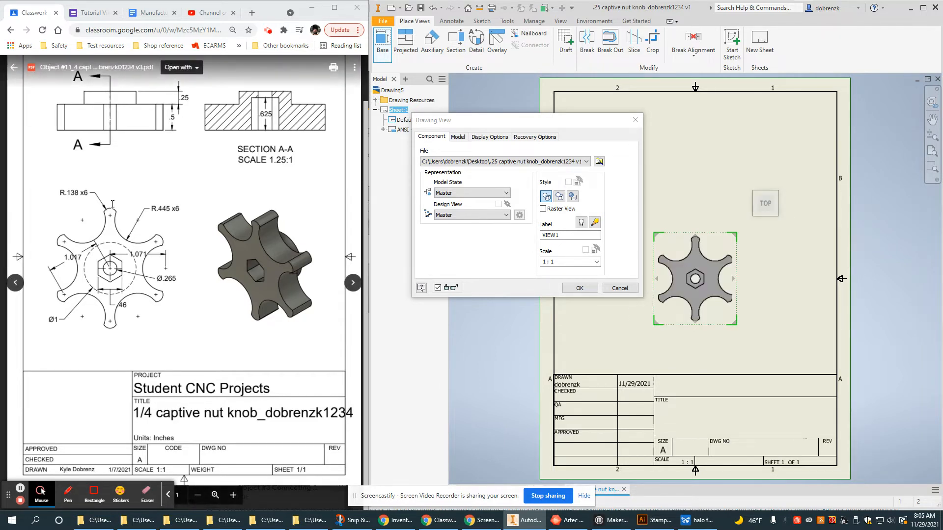
click(90, 319)
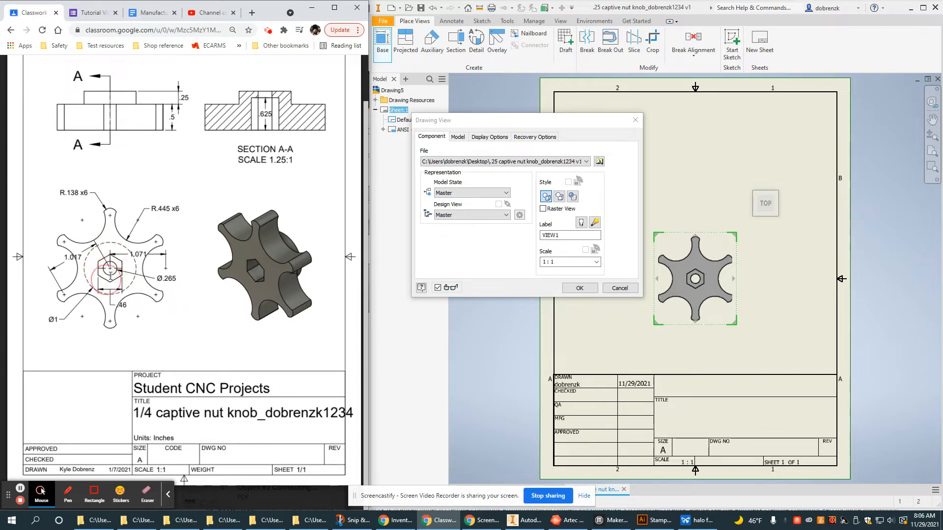
click(735, 280)
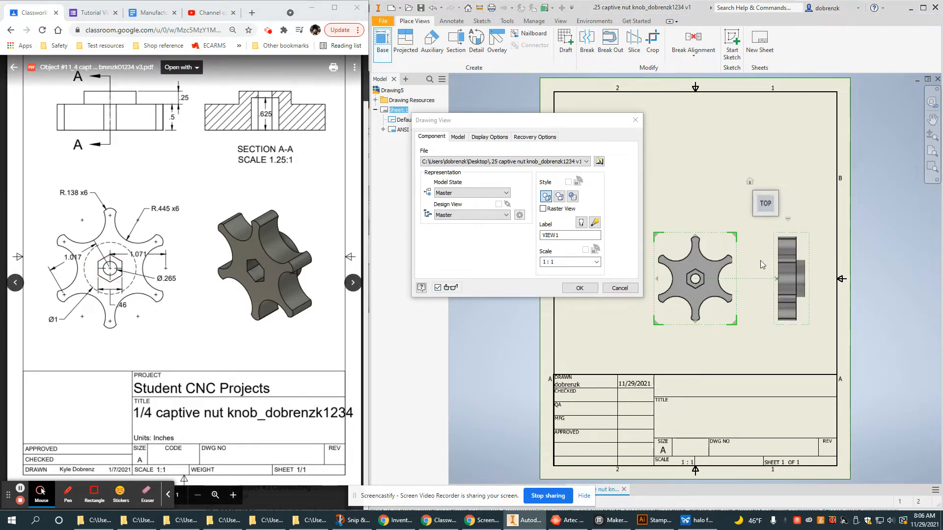
click(777, 279)
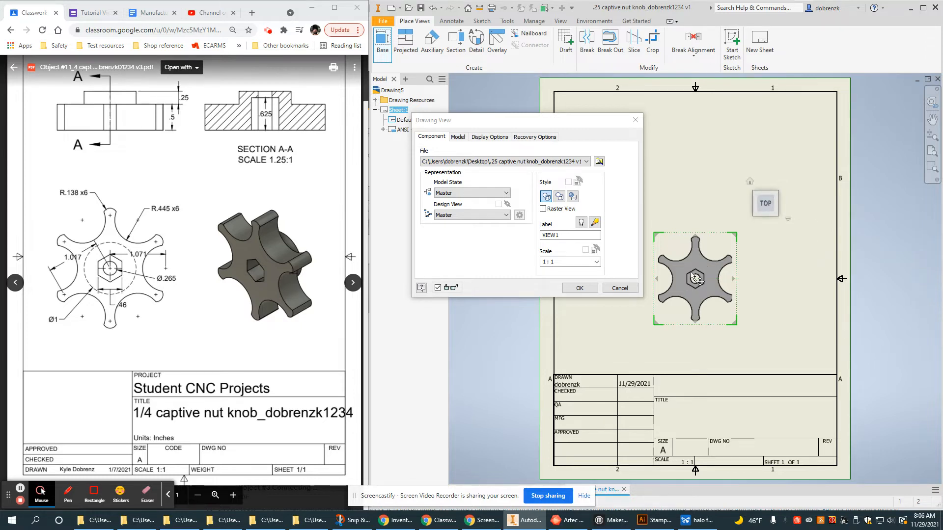
click(784, 204)
click(784, 204)
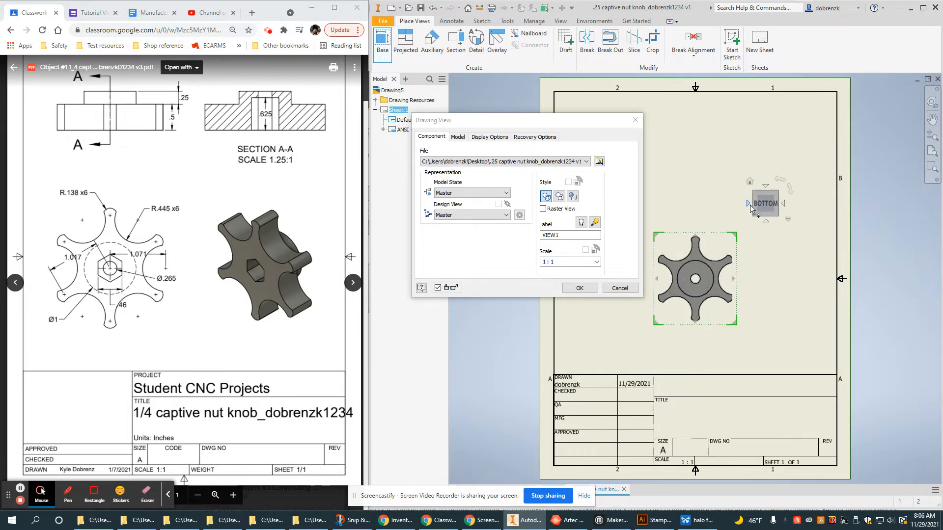
click(749, 203)
click(749, 204)
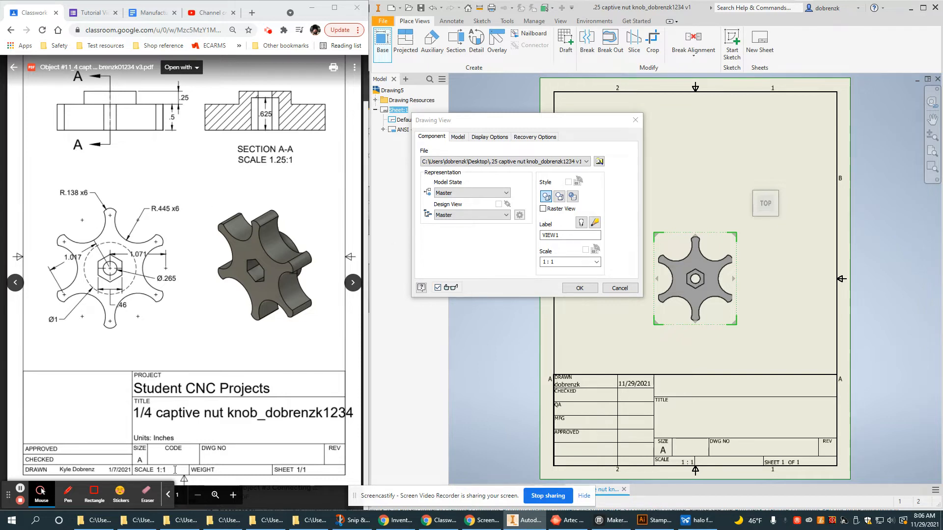
Step: Compare with the reference drawing and create the top base view with hidden lines at 1:1 scale
click(528, 274)
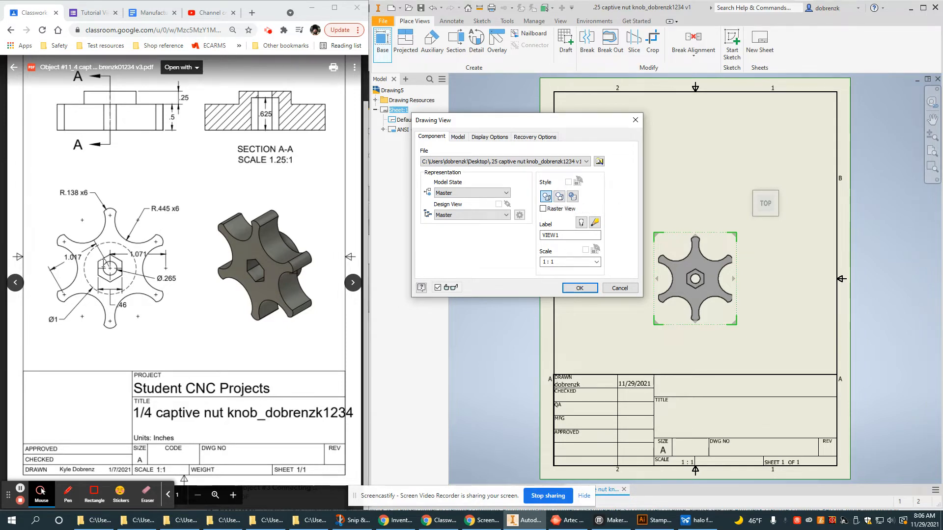
click(114, 248)
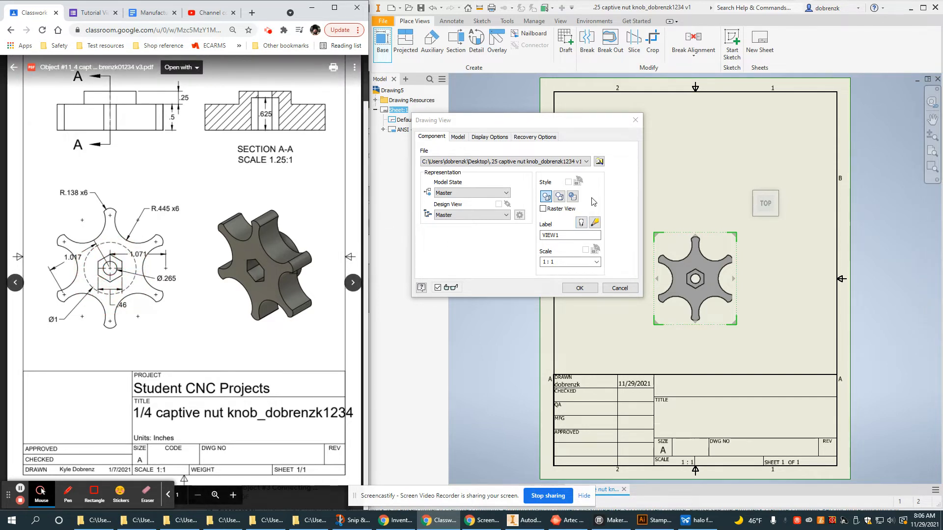
click(581, 289)
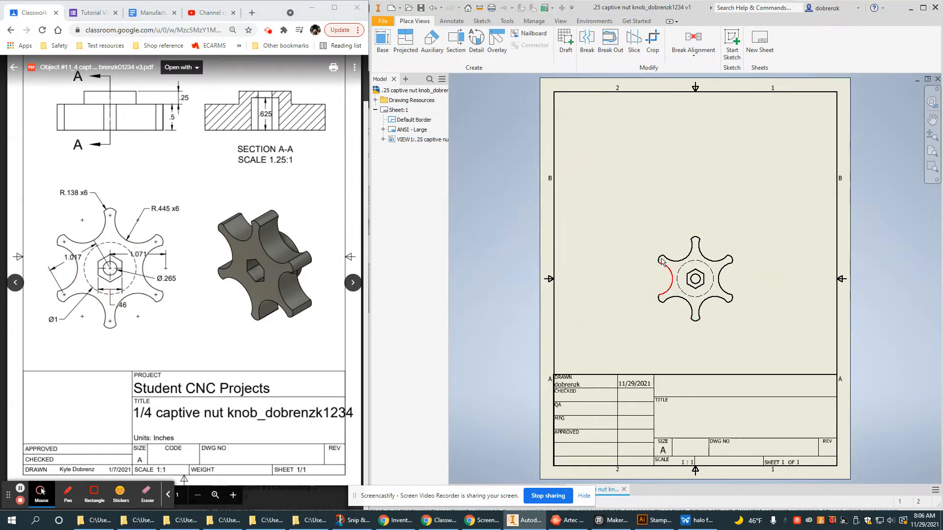
Step: Move the top view to the left half of the sheet, a little above the title block
double_click(680, 240)
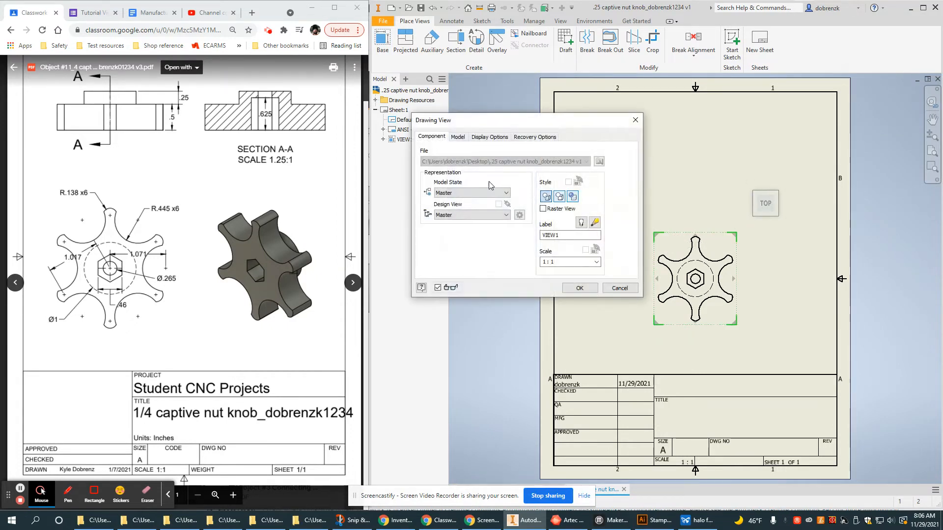
click(619, 290)
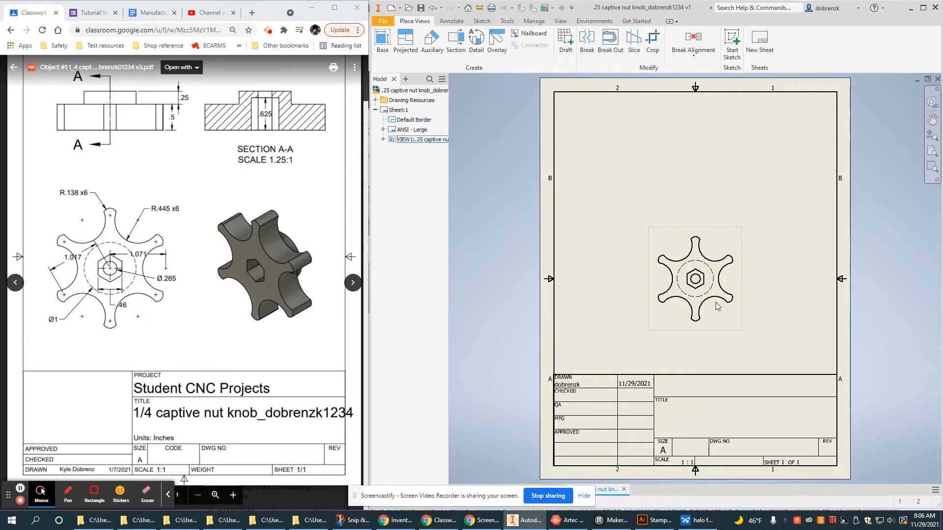
drag(678, 239, 622, 248)
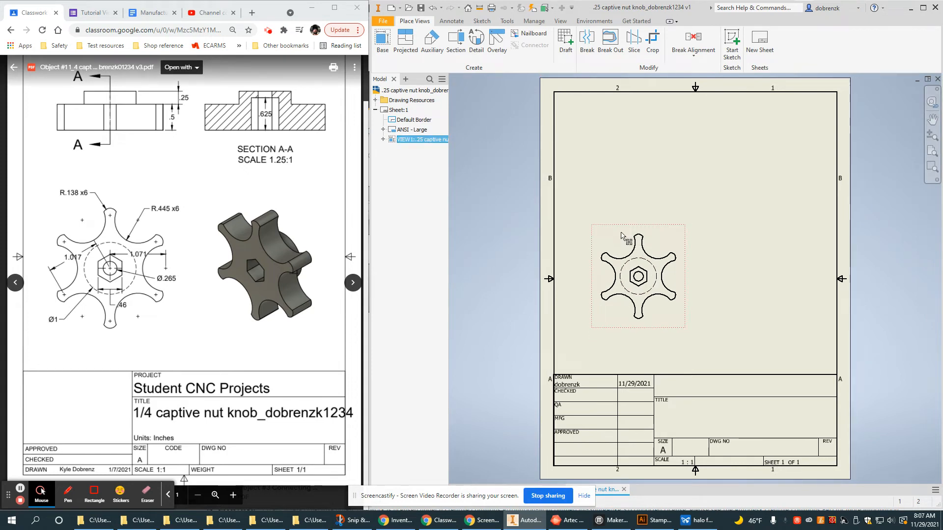
double_click(620, 245)
click(620, 288)
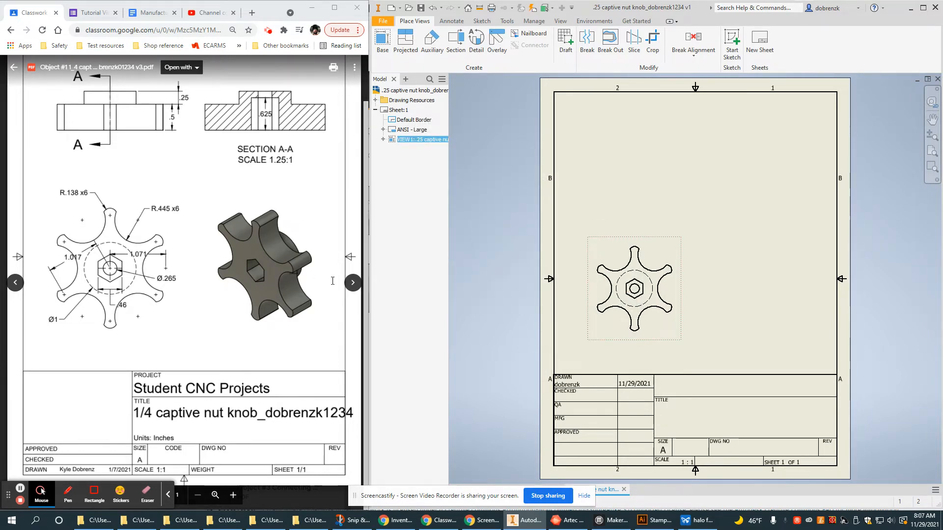
Step: Project an isometric view from the top view and place it in the sheet's upper right area
click(405, 42)
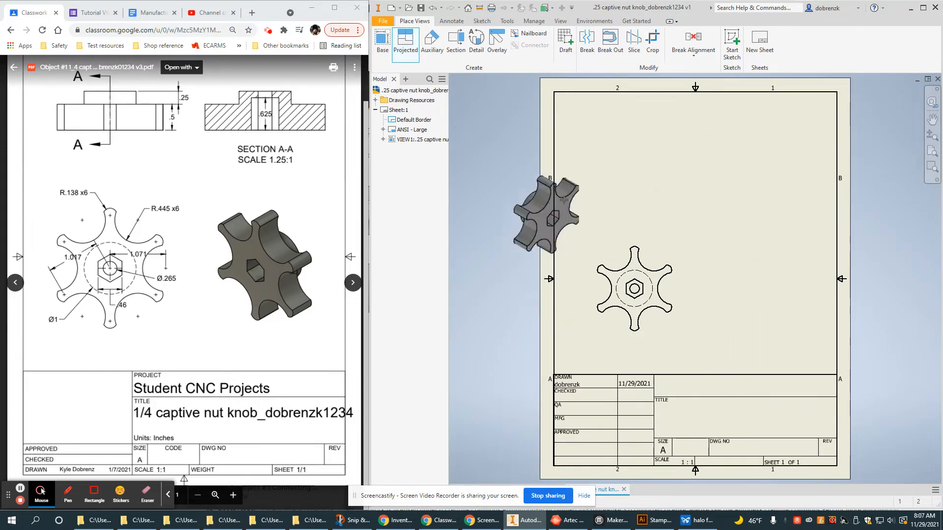
click(753, 167)
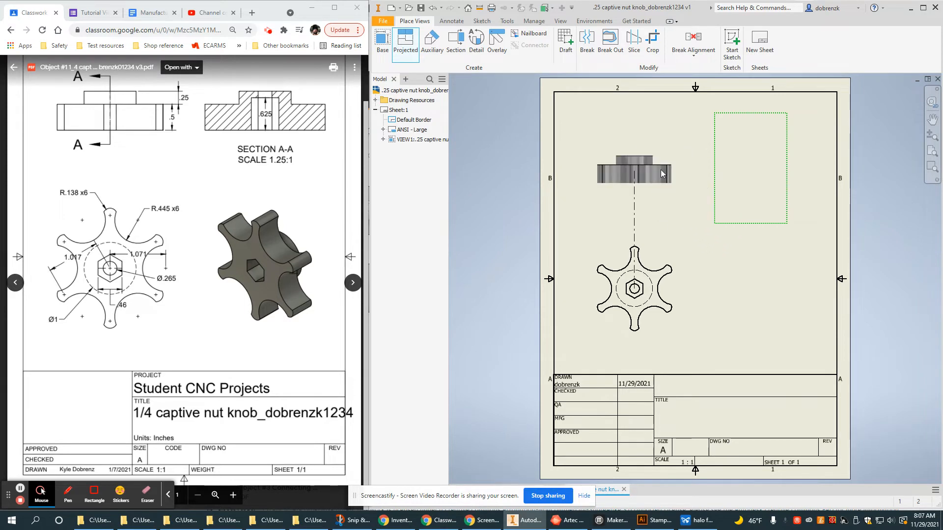
right_click(661, 173)
click(693, 169)
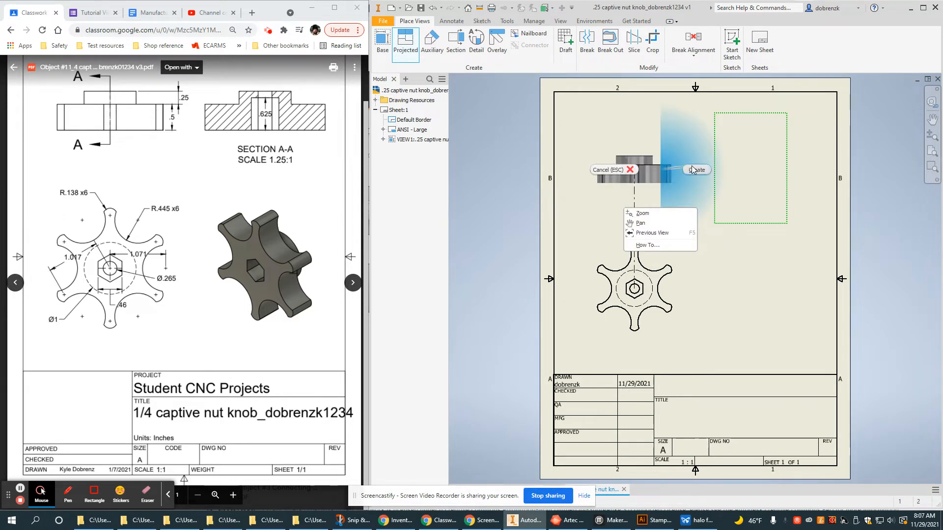
Step: Set the isometric view to shaded and move it down beside the top view on the sheet's right half
double_click(728, 209)
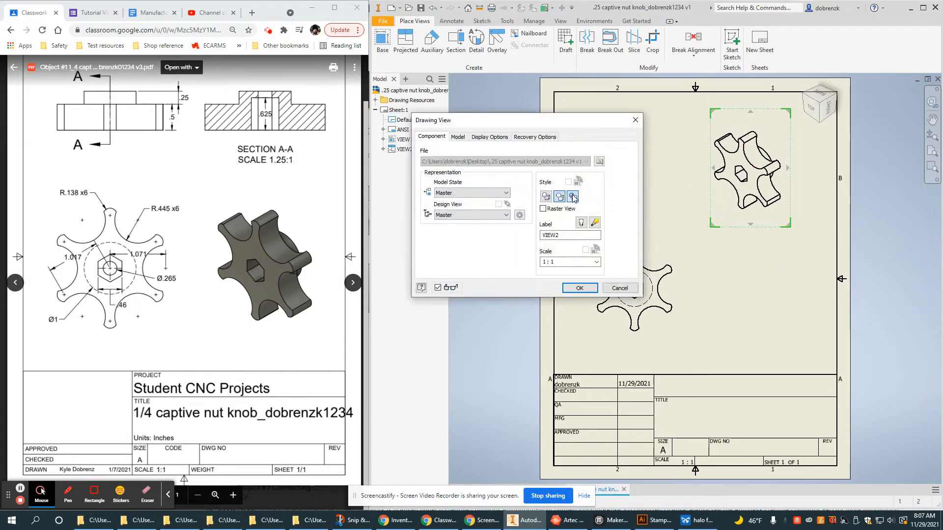
click(580, 288)
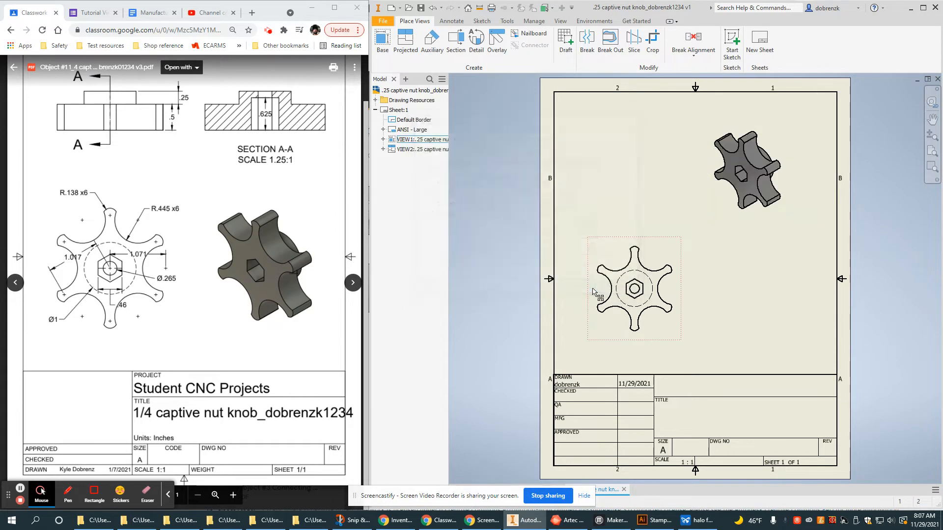
mouse_move(765, 215)
mouse_down()
mouse_move(779, 348)
mouse_move(654, 218)
mouse_move(642, 221)
mouse_move(751, 275)
mouse_move(776, 340)
mouse_up()
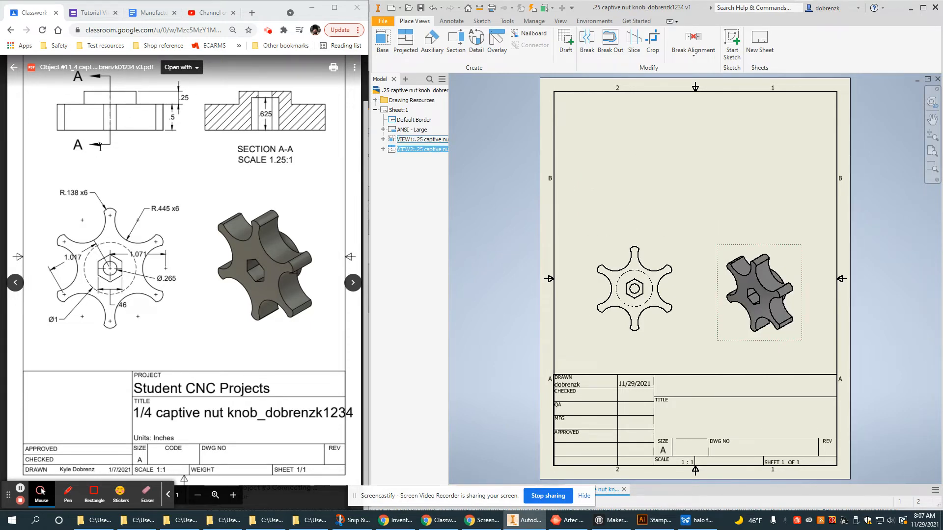
Step: Project a front view from the top view and place it directly above, in the sheet's upper left area
click(405, 40)
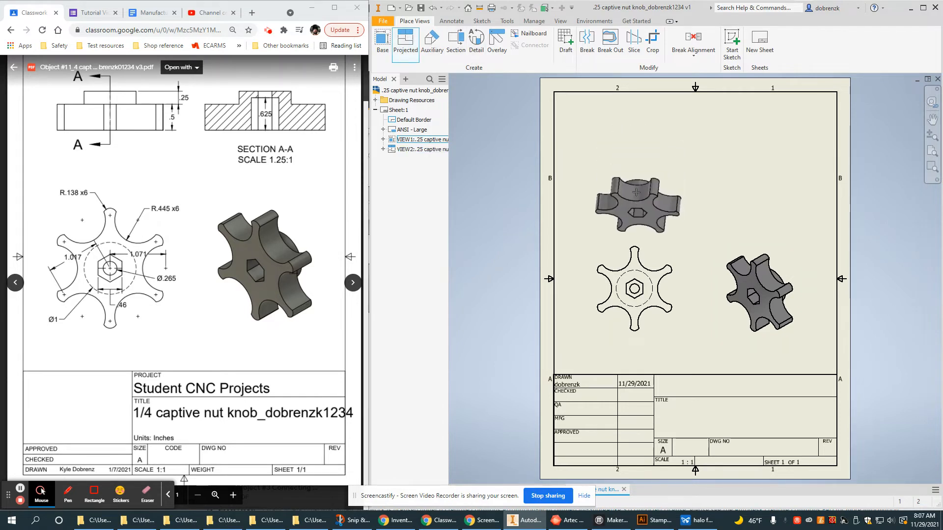
key(Escape)
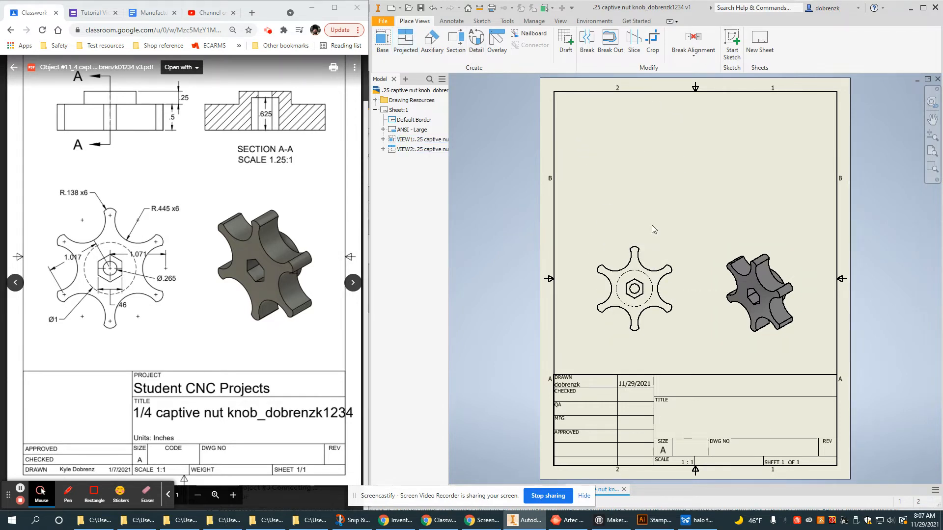
click(659, 248)
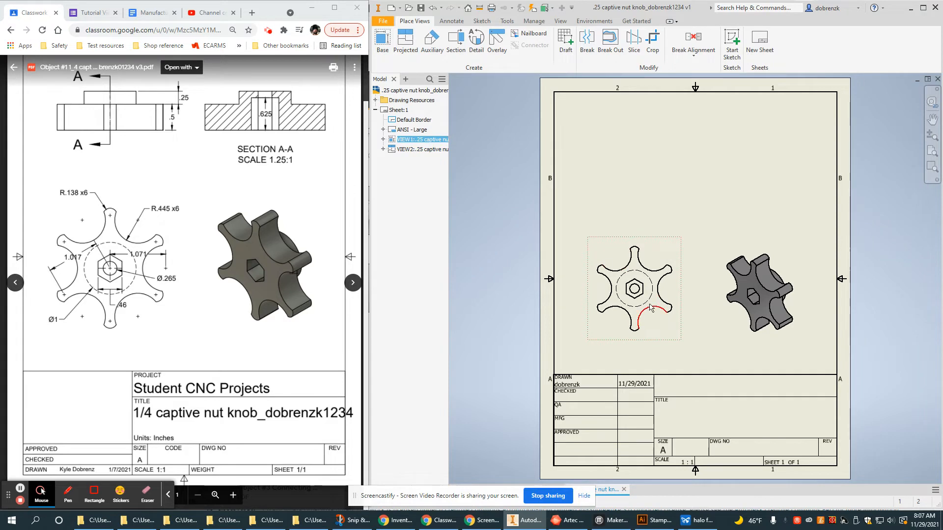
click(407, 43)
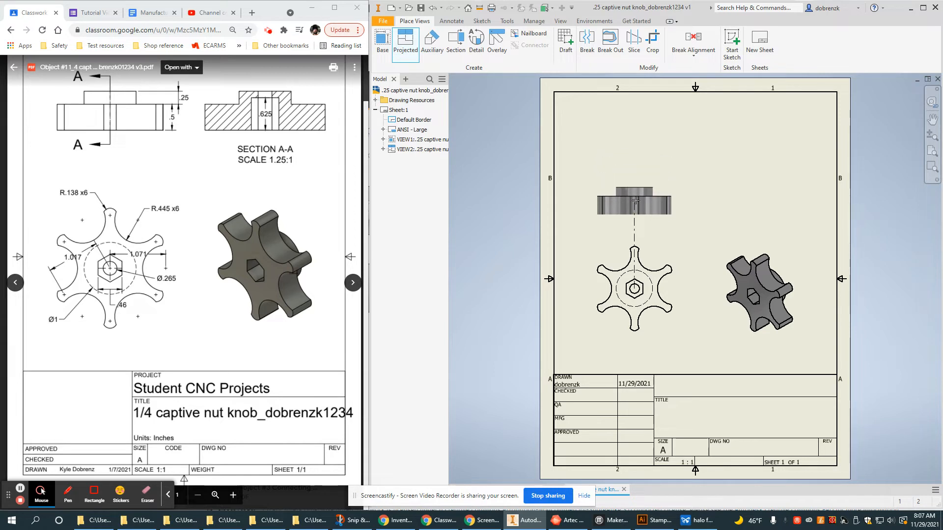
click(642, 150)
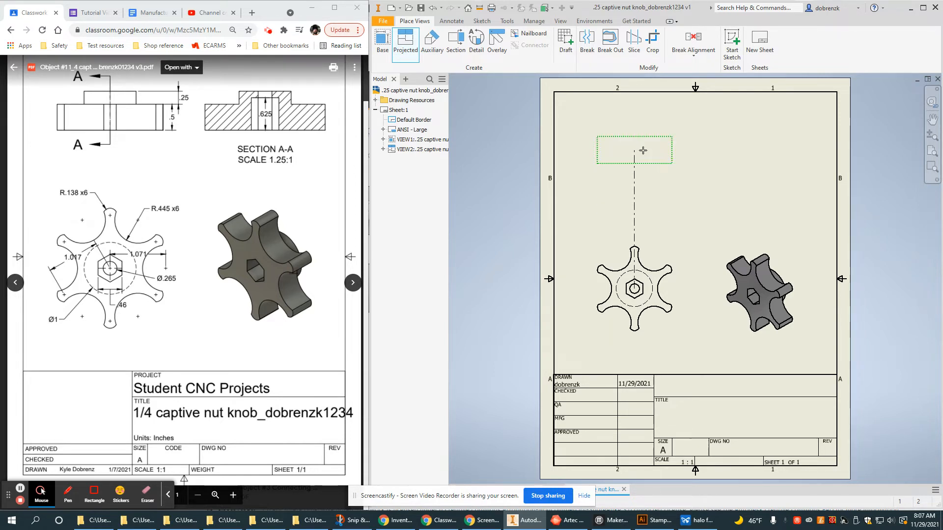
right_click(739, 186)
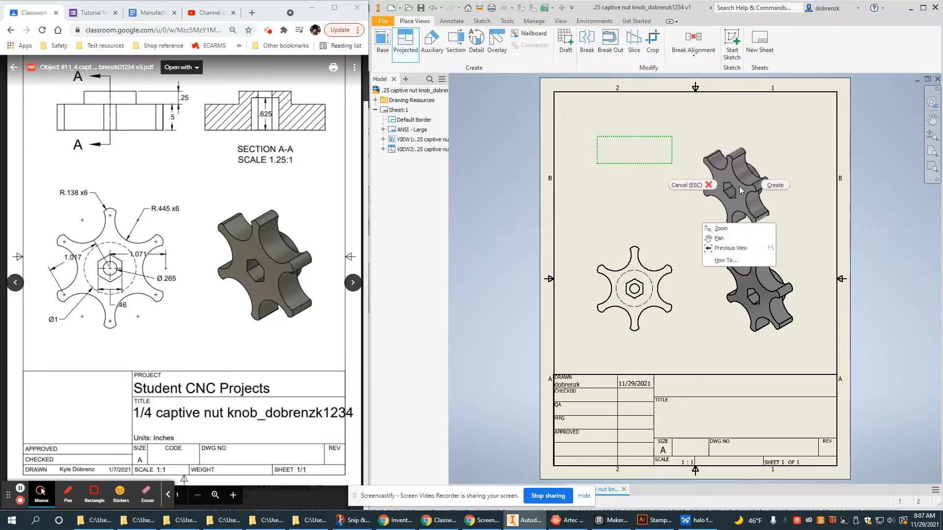
click(769, 182)
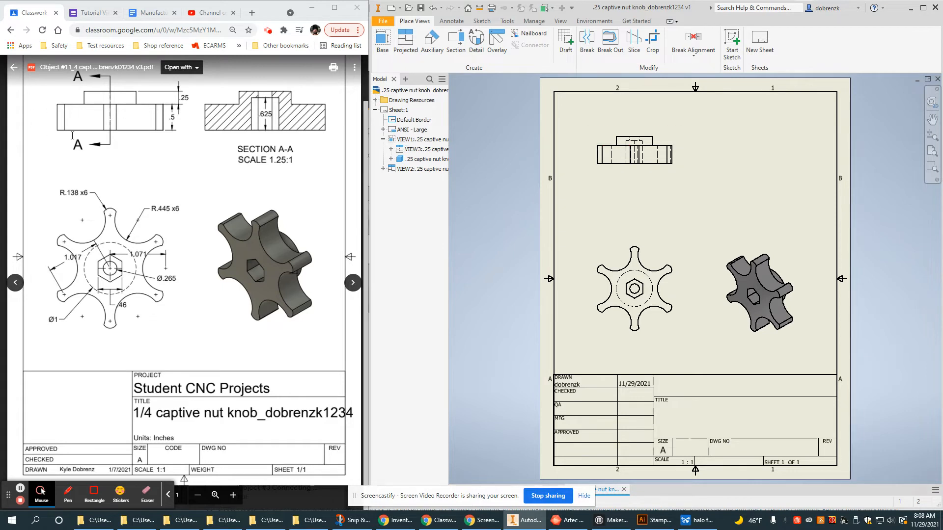
Step: Stop the front view from inheriting its parent view's style and display it with hidden lines removed
double_click(679, 155)
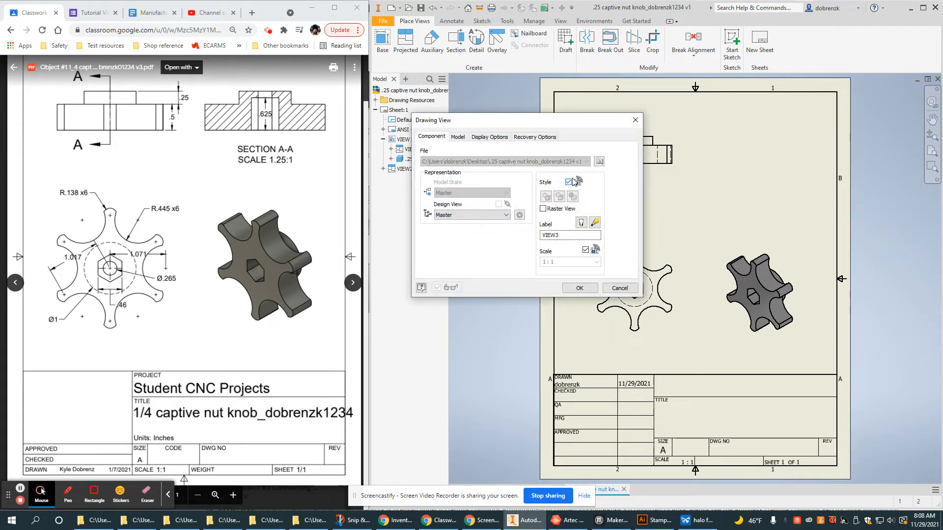
click(570, 182)
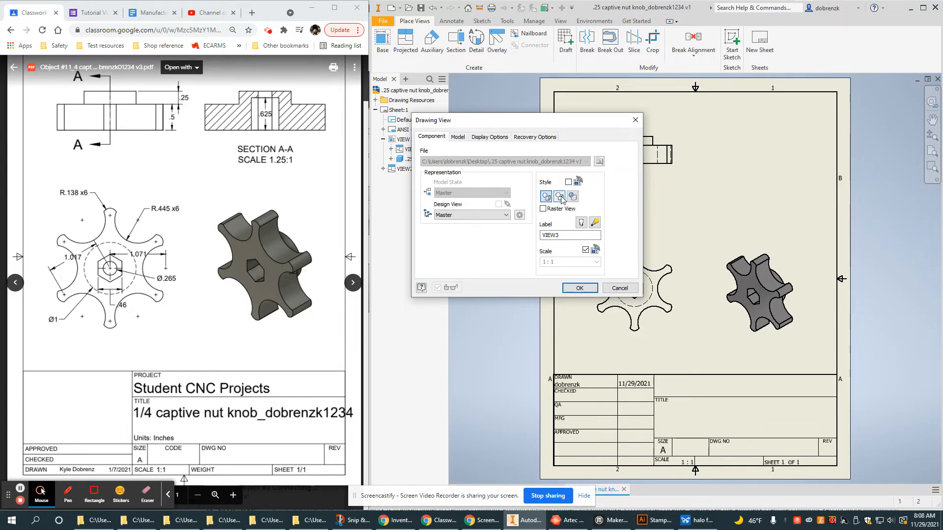
click(560, 197)
click(579, 289)
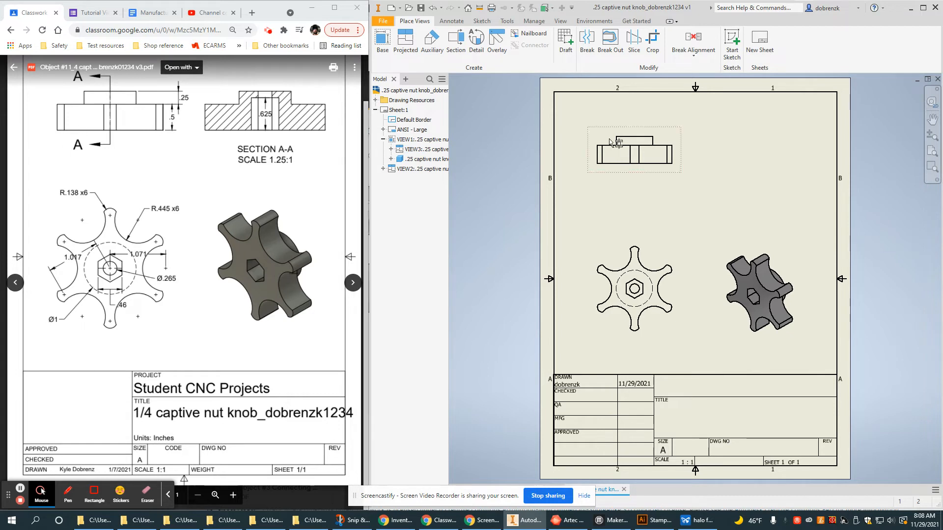
Step: Lower the front view slightly and shift the top view, with its aligned front view, a little down and left on the sheet
drag(644, 177, 648, 193)
drag(660, 248, 678, 259)
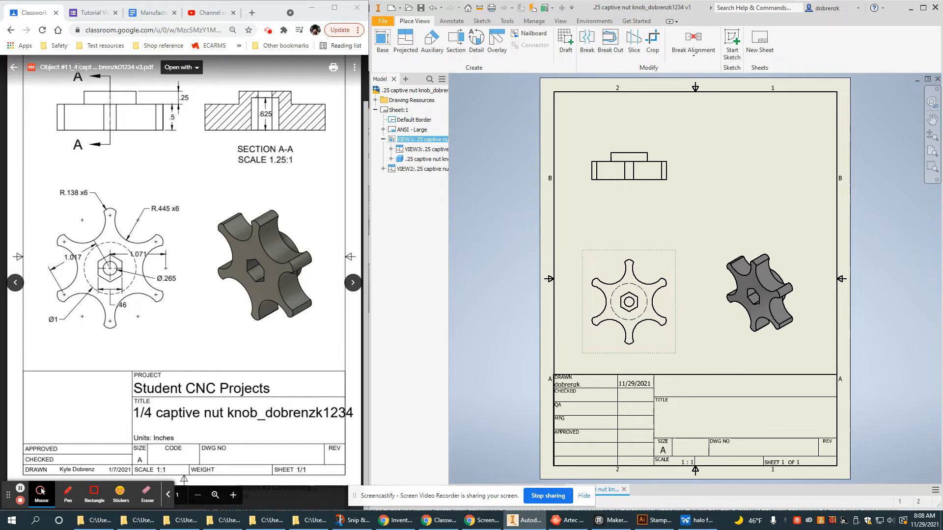
click(286, 160)
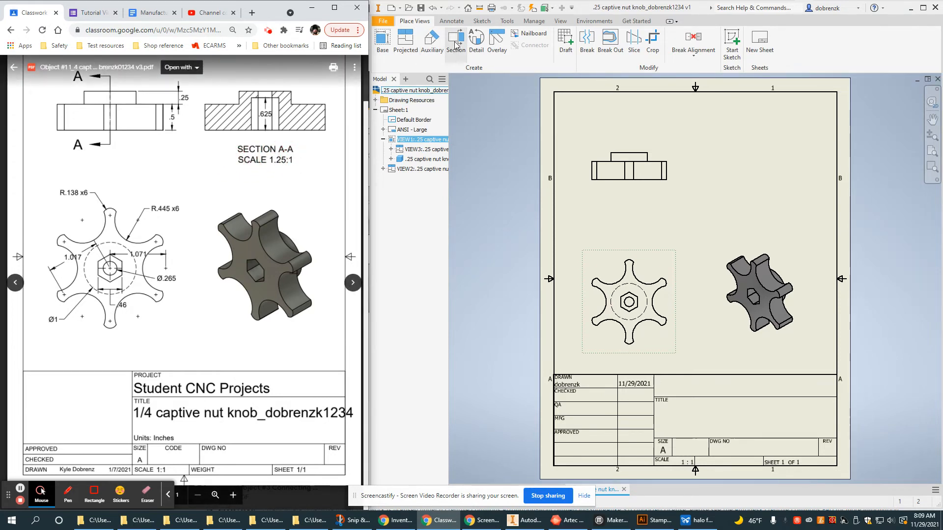
click(447, 59)
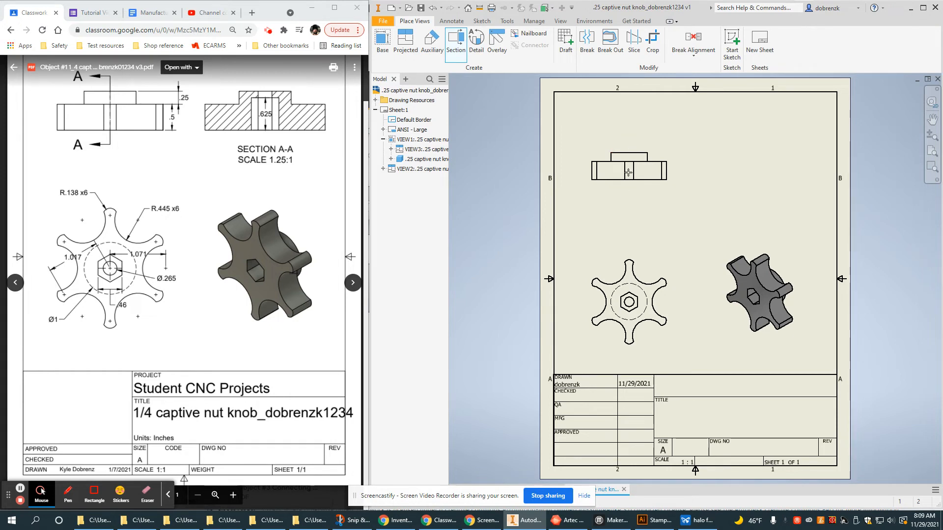
scroll(629, 182, up, 4)
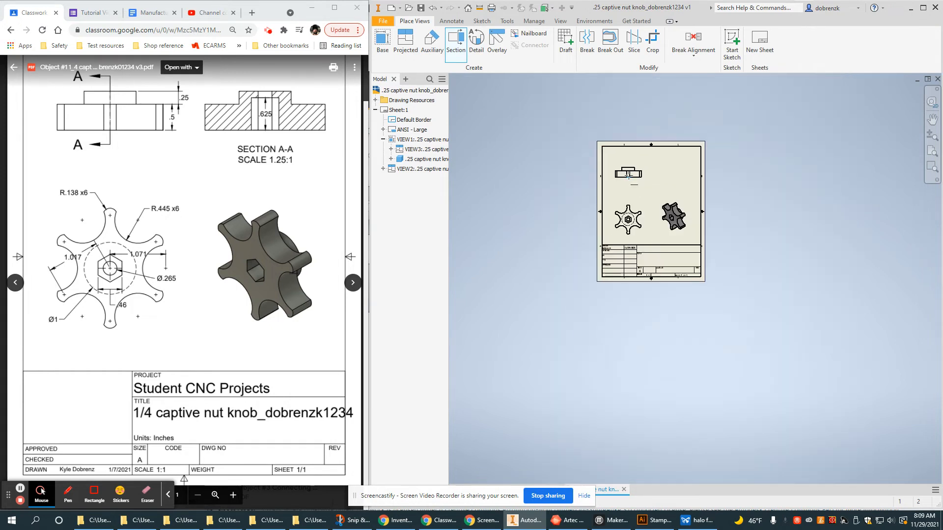
scroll(629, 177, down, 10)
middle_drag(620, 190, 610, 310)
click(611, 310)
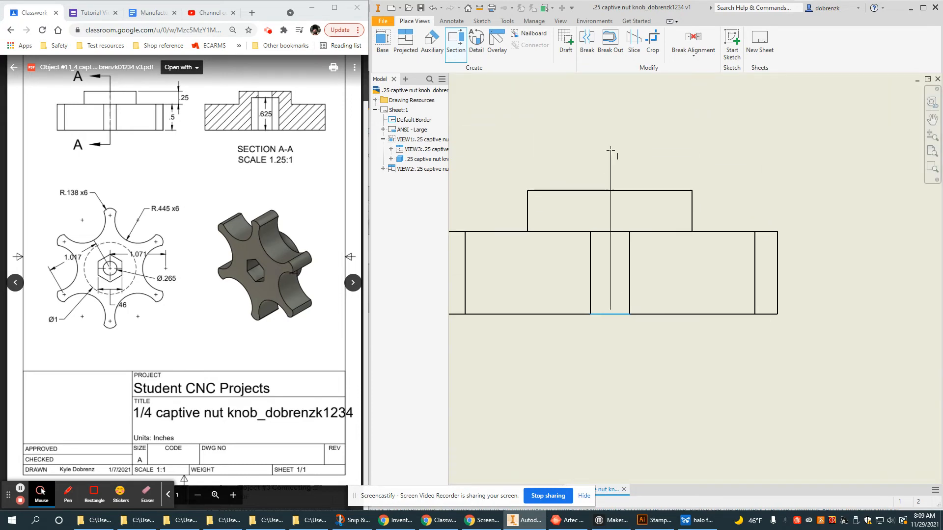
right_click(650, 148)
click(692, 151)
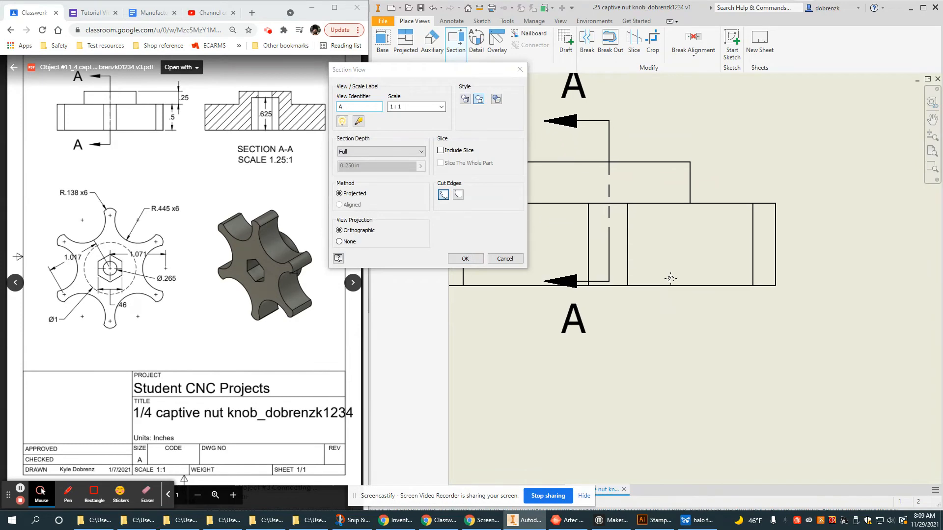
middle_drag(670, 279, 684, 278)
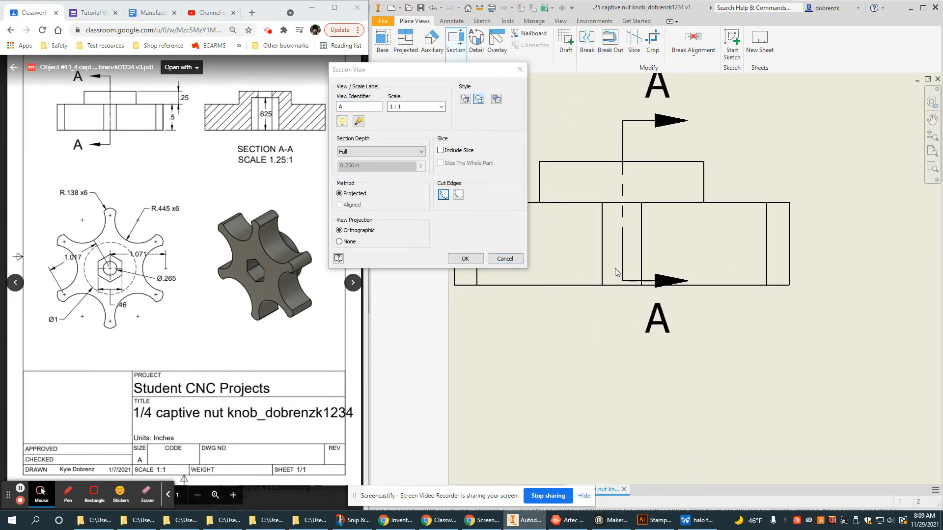
click(520, 258)
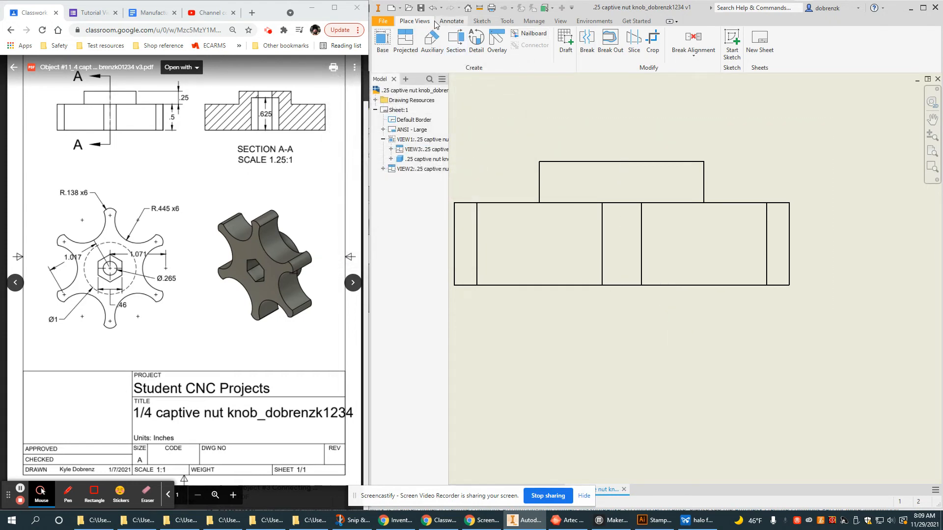
Step: Create full-depth section view A at 1:1 with a vertical cutting line through the front view's centre, and place it to the right of that view
click(452, 39)
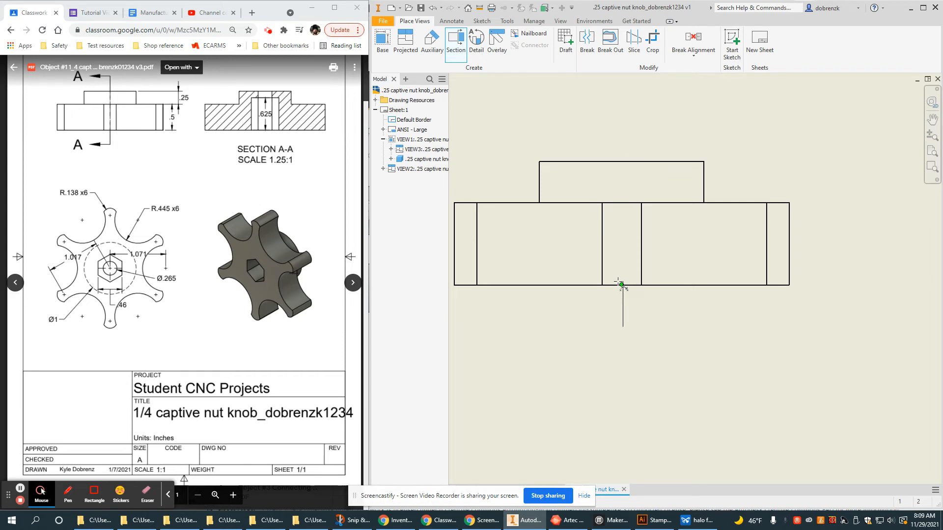
click(622, 116)
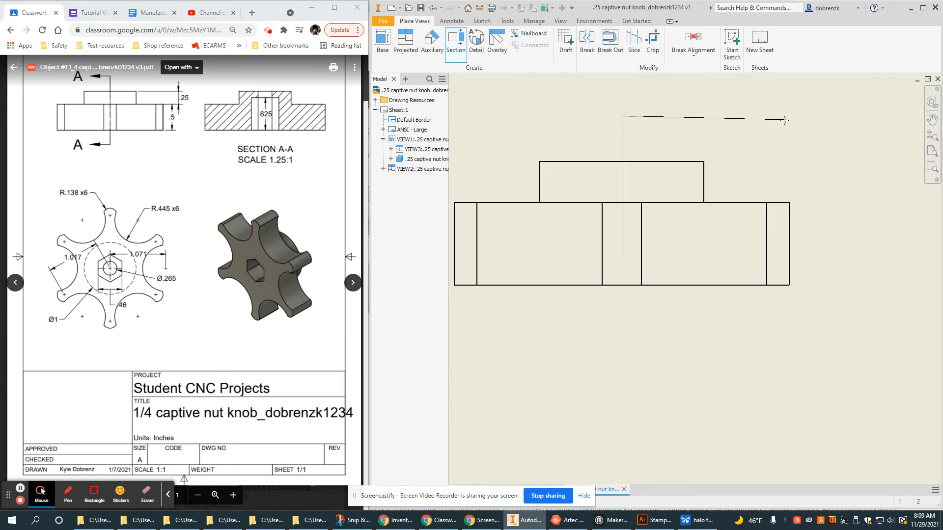
right_click(832, 119)
click(734, 120)
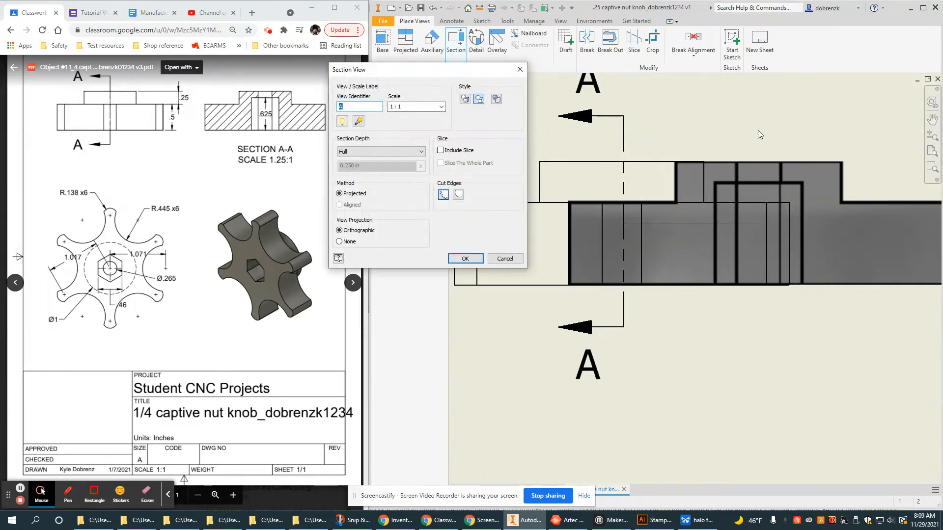
scroll(758, 131, down, 5)
scroll(655, 200, down, 2)
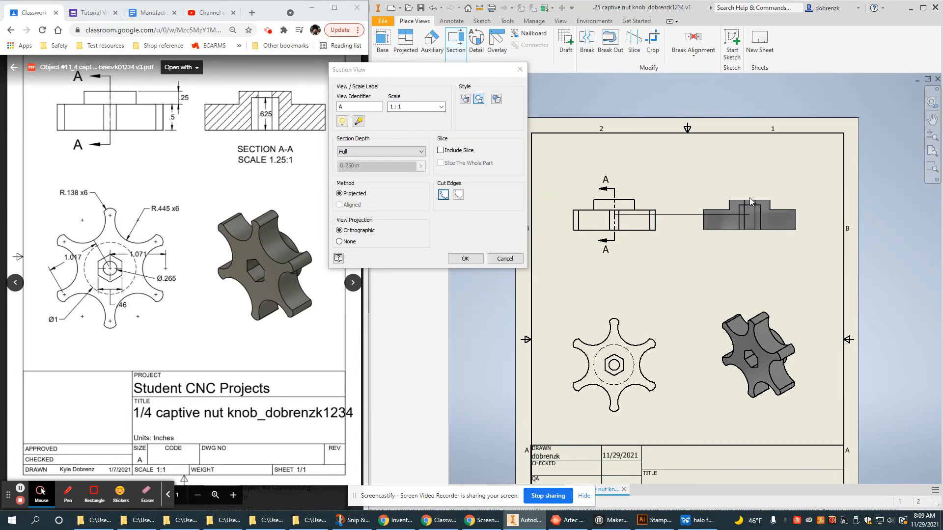
click(749, 199)
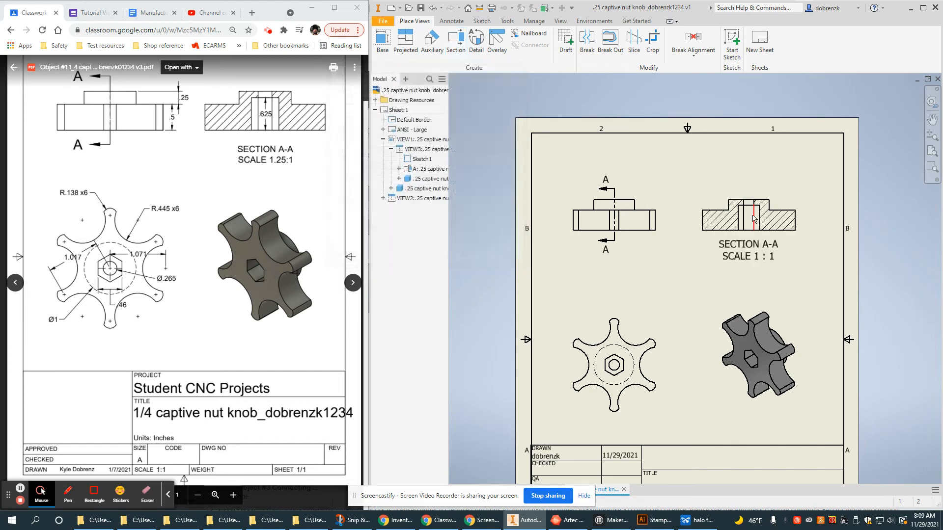
Step: Nudge the A-A section line sideways so it runs through the middle of the front view
scroll(615, 243, up, 3)
scroll(615, 243, up, 2)
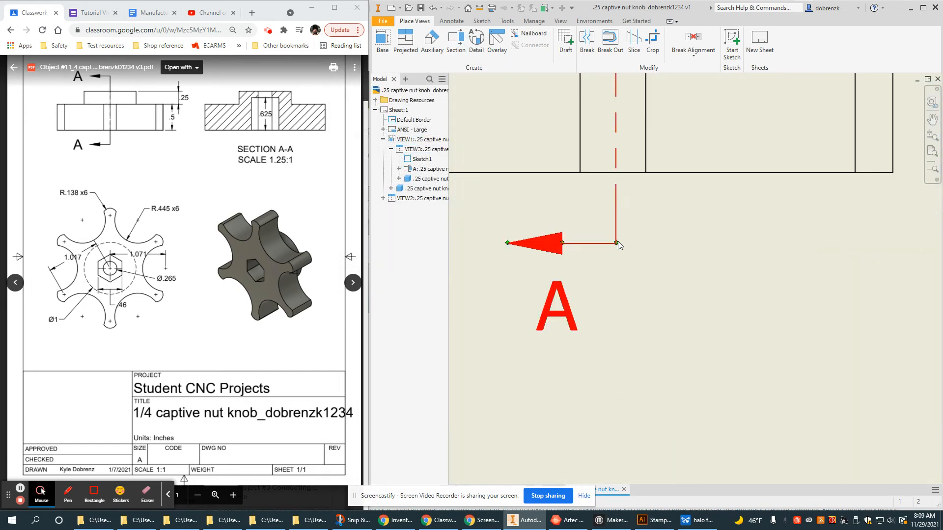
click(616, 244)
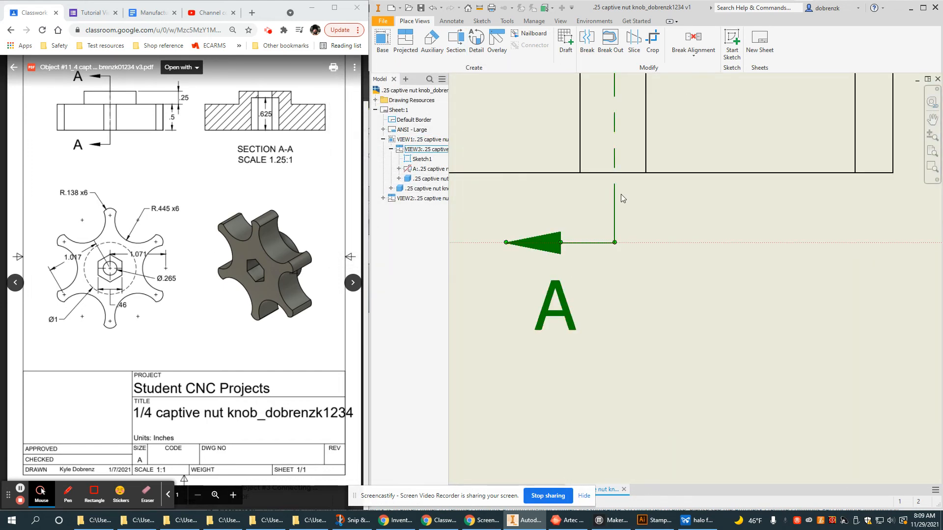
drag(614, 185, 612, 188)
middle_drag(617, 134, 627, 343)
drag(620, 125, 620, 125)
scroll(656, 405, up, 3)
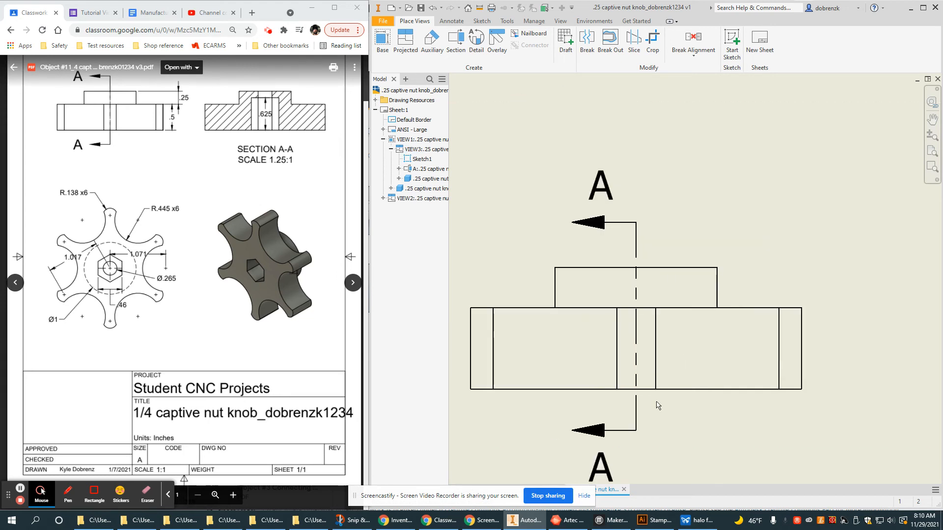
mouse_move(656, 404)
middle_down()
mouse_move(639, 294)
mouse_move(657, 303)
mouse_move(525, 271)
middle_up()
scroll(655, 338, up, 3)
mouse_move(793, 319)
middle_down()
mouse_move(696, 300)
mouse_move(780, 269)
middle_up()
scroll(719, 289, up, 3)
scroll(779, 269, up, 1)
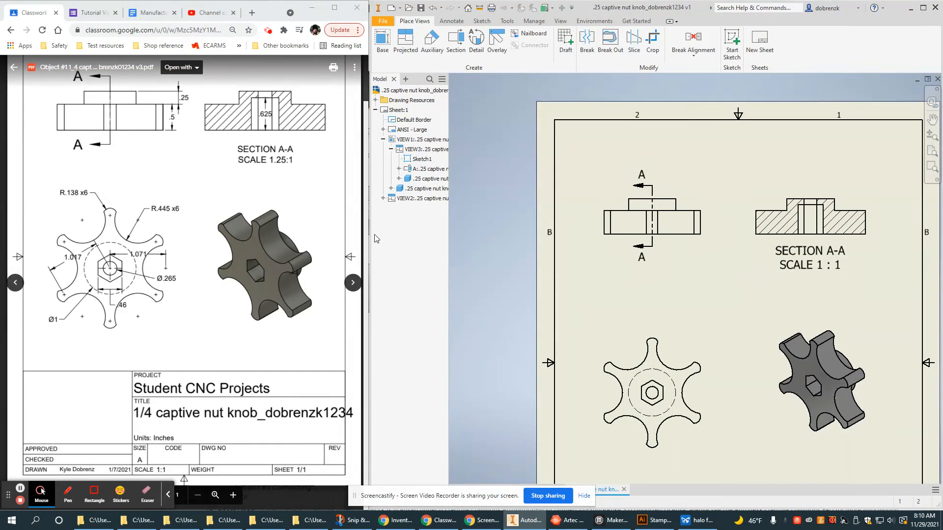